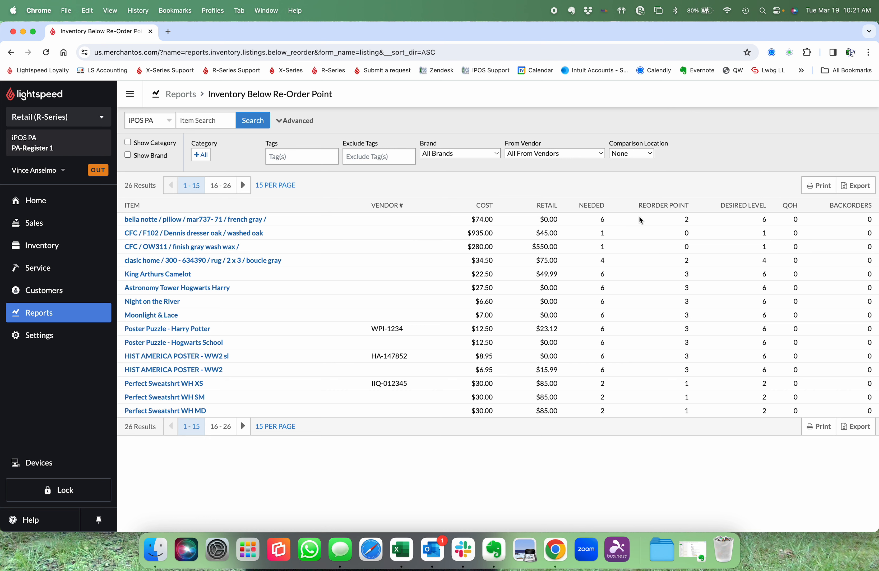
Filter the Inventory Below Re-Order Point report to items from the vendor FM BROWN
click(557, 154)
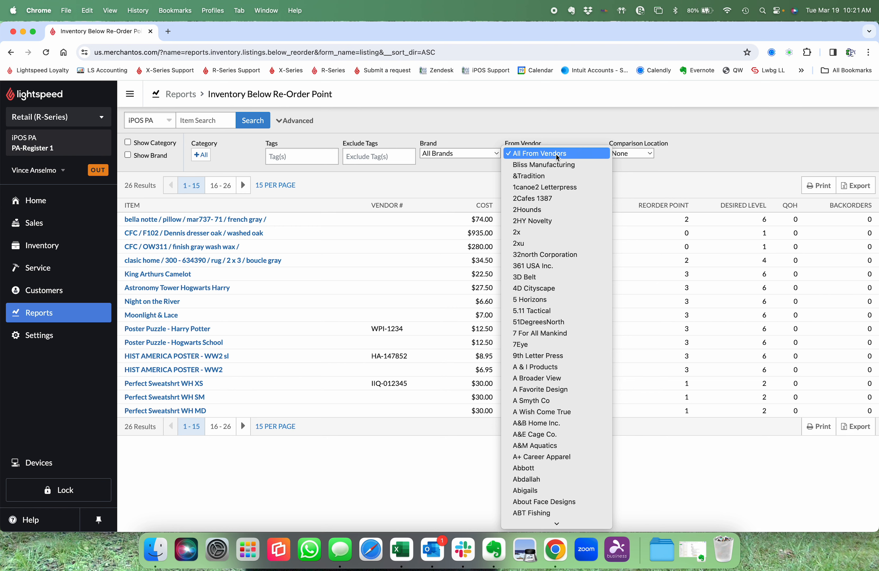
text(fm)
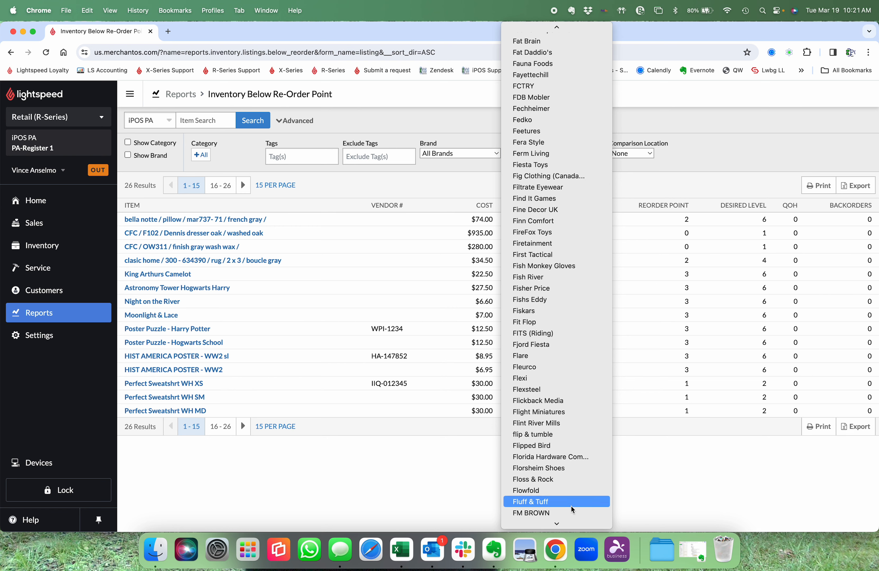
click(567, 513)
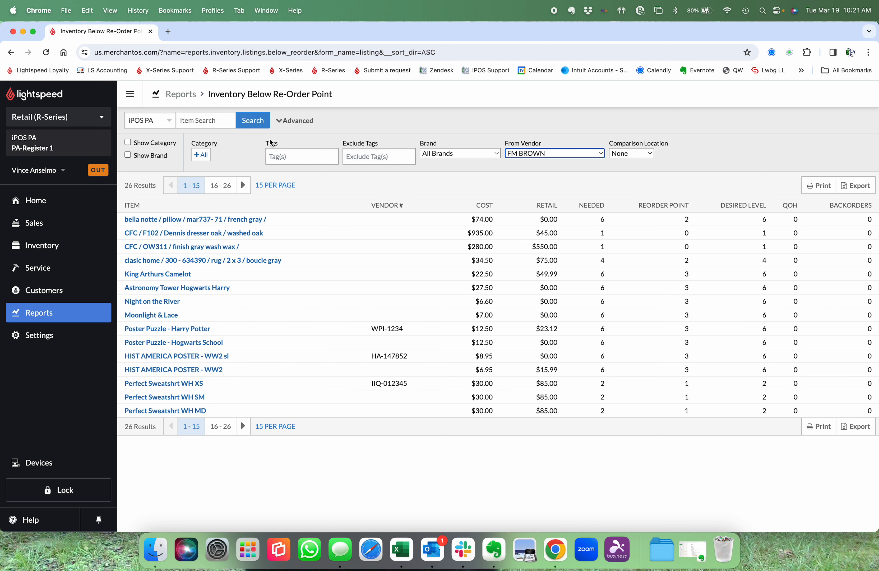
click(256, 119)
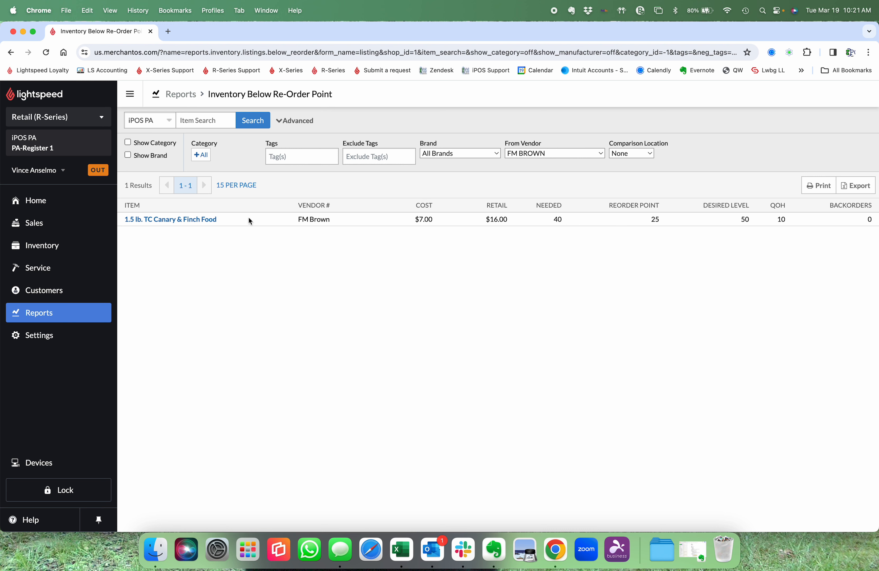
Open the 1.5 lb. TC Canary & Finch Food item and review its automatic re-ordering point, level and need
click(191, 219)
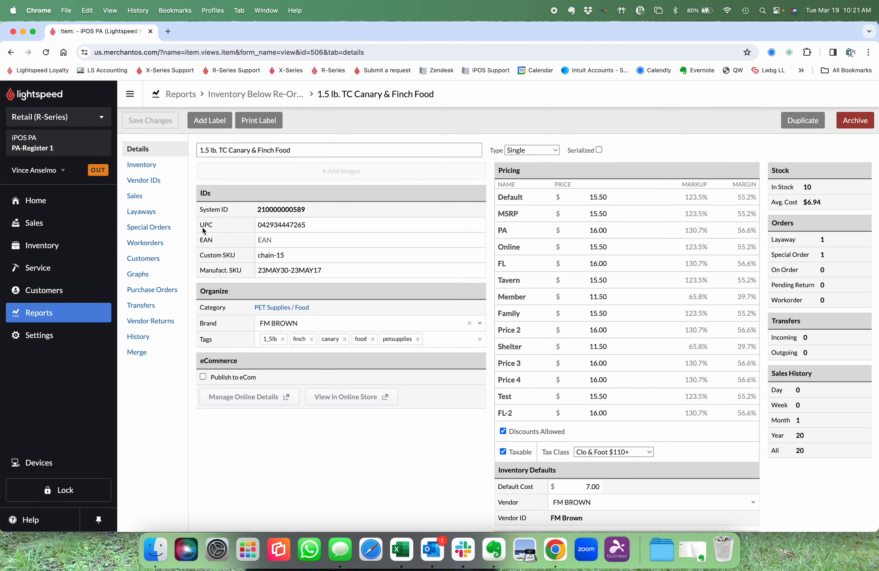
scroll(645, 396, down, 3)
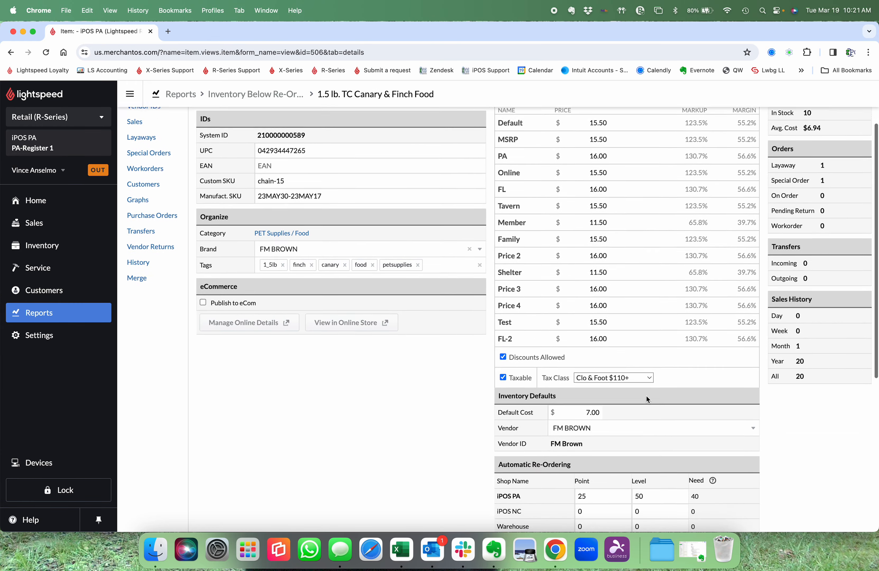
scroll(646, 396, down, 3)
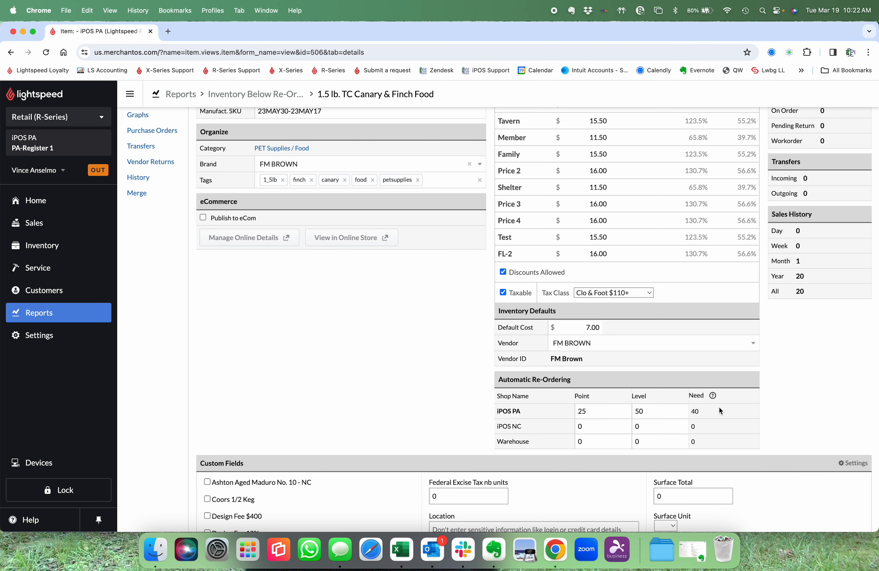
scroll(719, 407, up, 5)
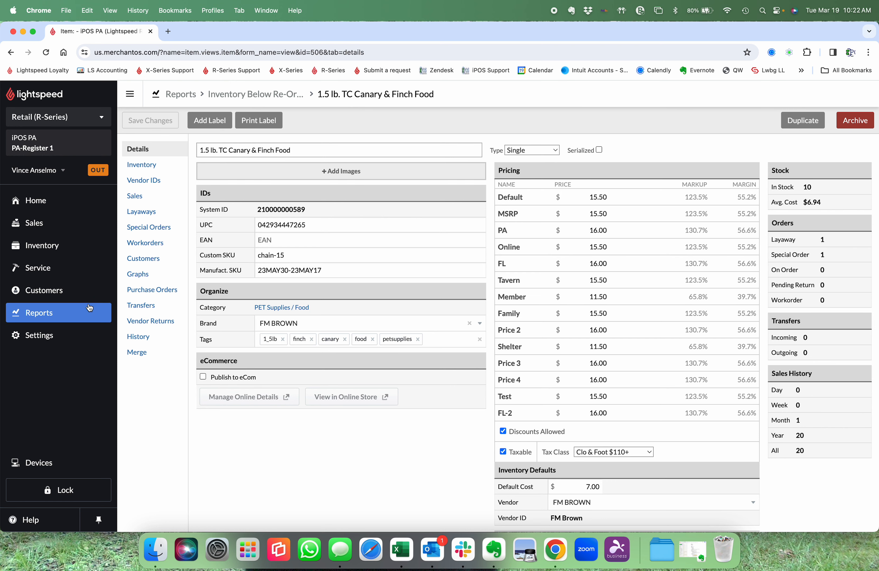
Open the iPOS PA master order list and add all items below their reorder point, across all categories
click(58, 255)
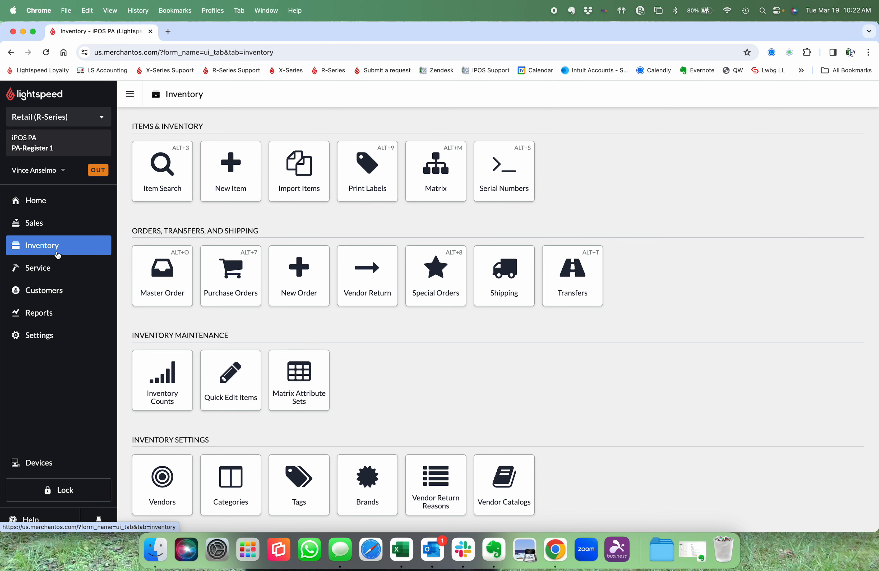
click(164, 275)
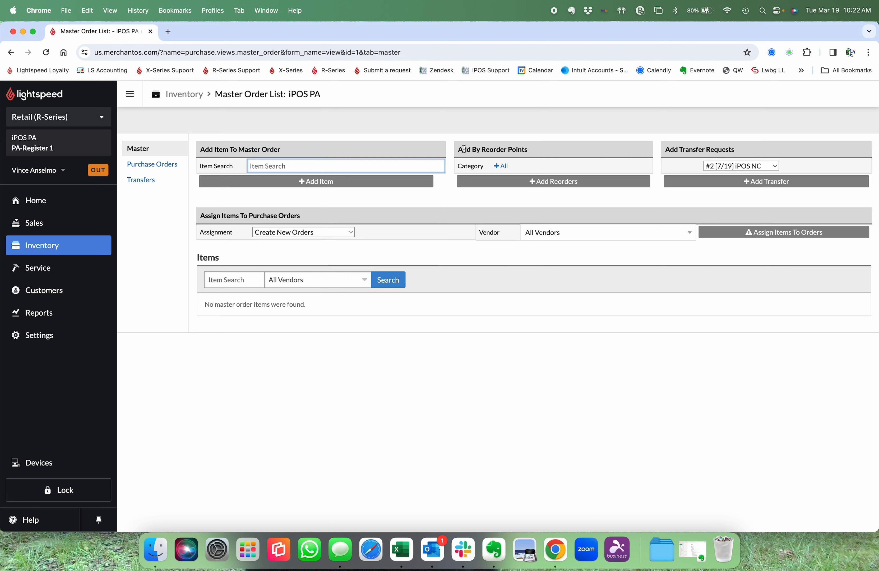
drag(457, 150, 549, 150)
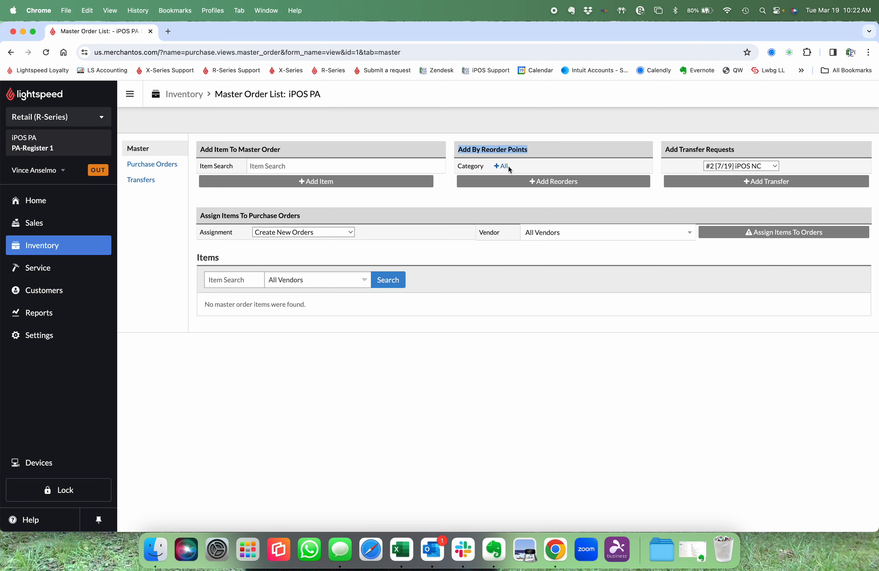
click(532, 184)
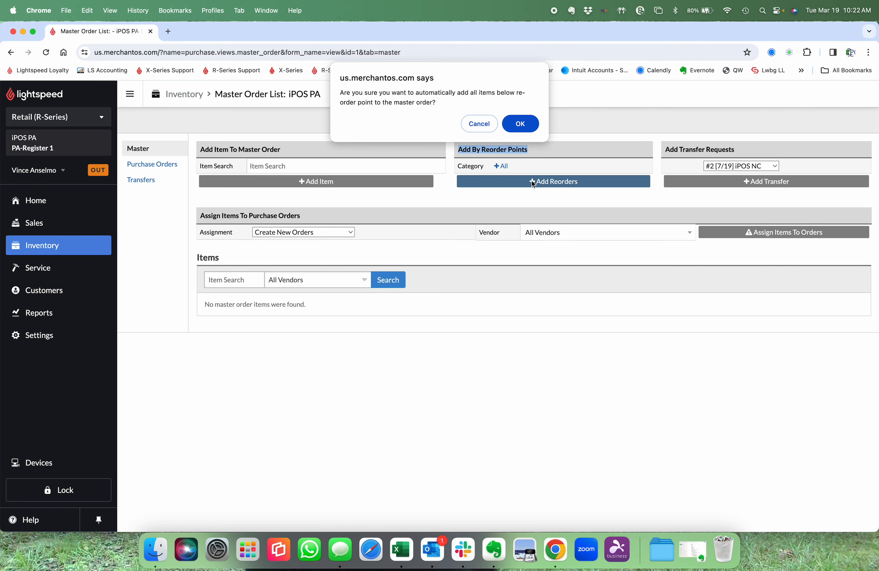
click(520, 125)
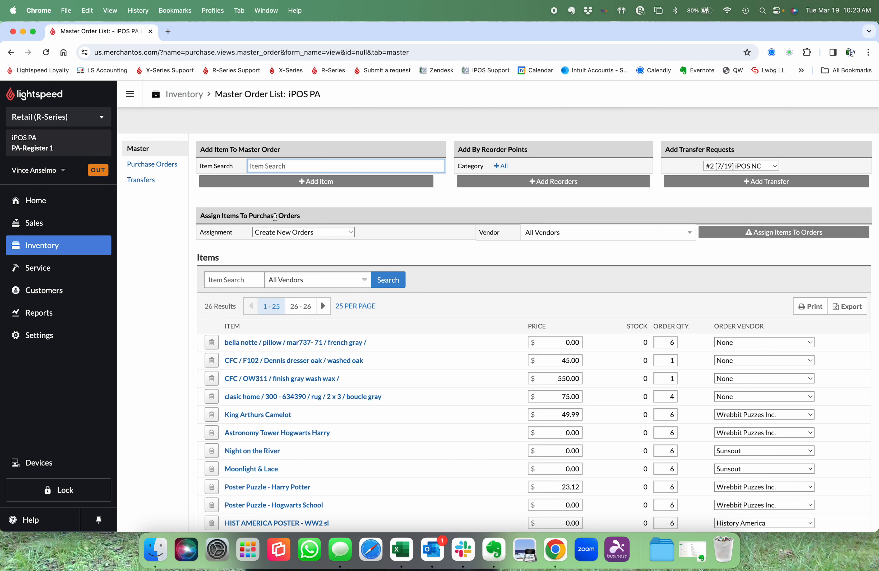
Check the assignment options for purchase orders, including specific open orders, leaving Create New Orders selected
click(350, 234)
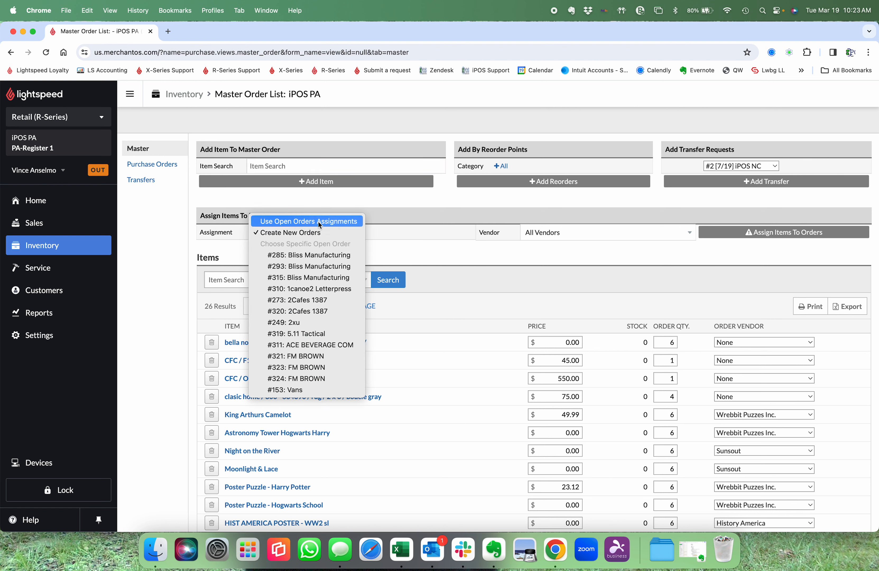
click(419, 223)
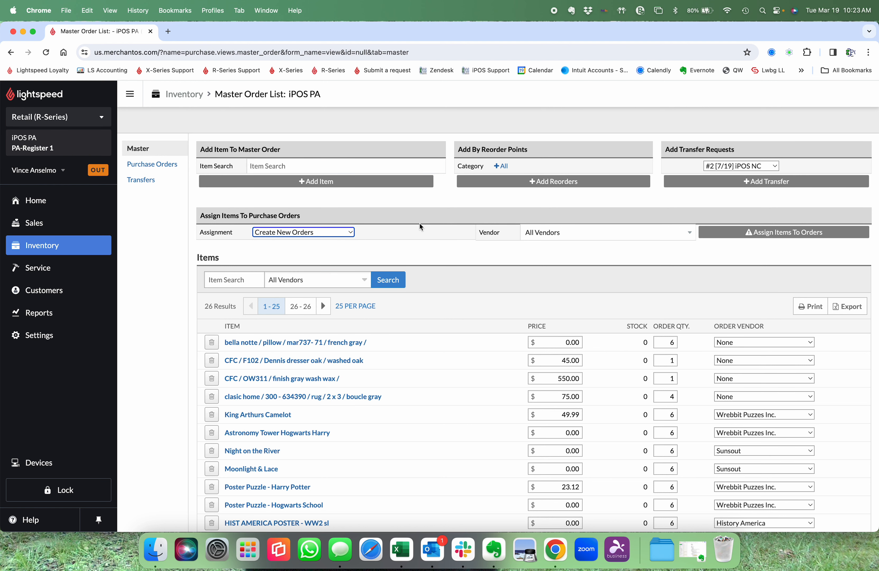
click(339, 233)
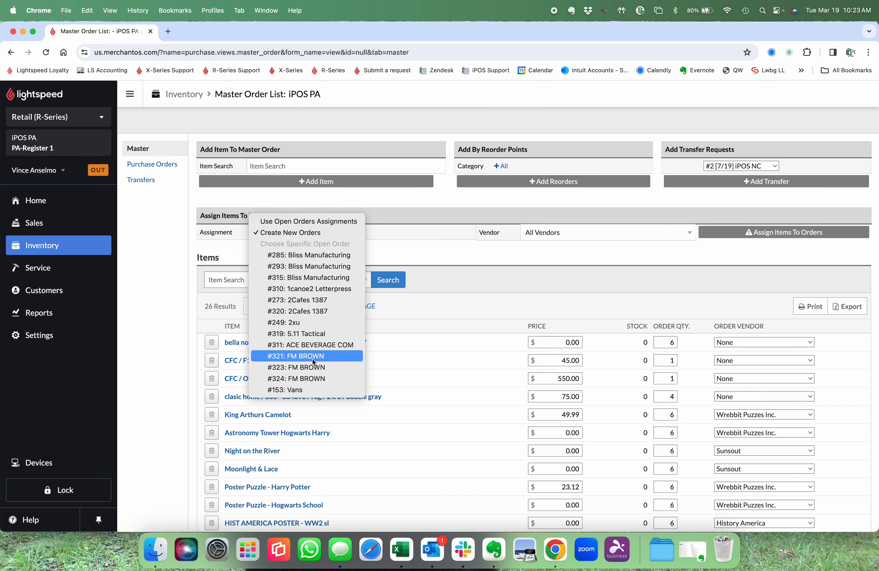
click(442, 256)
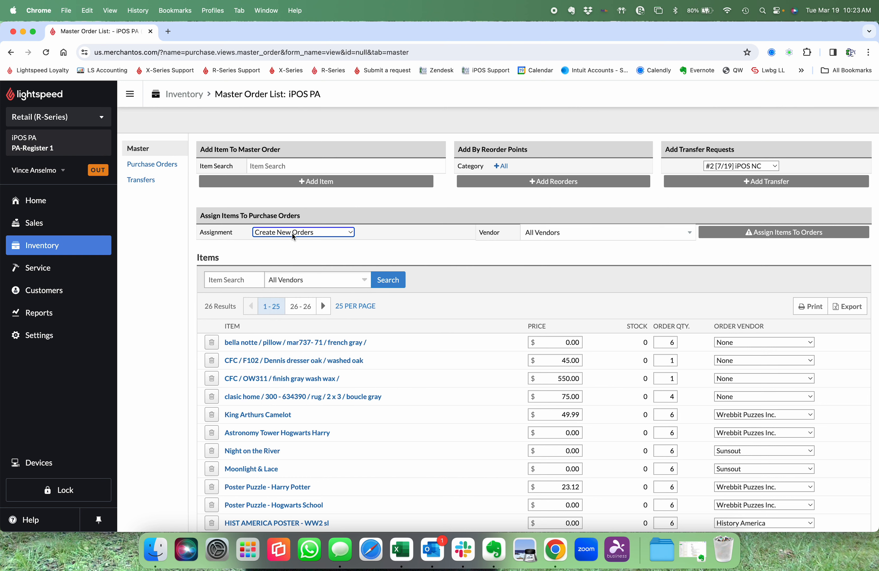
Limit the purchase order assignment to the vendor FM BROWN
click(578, 235)
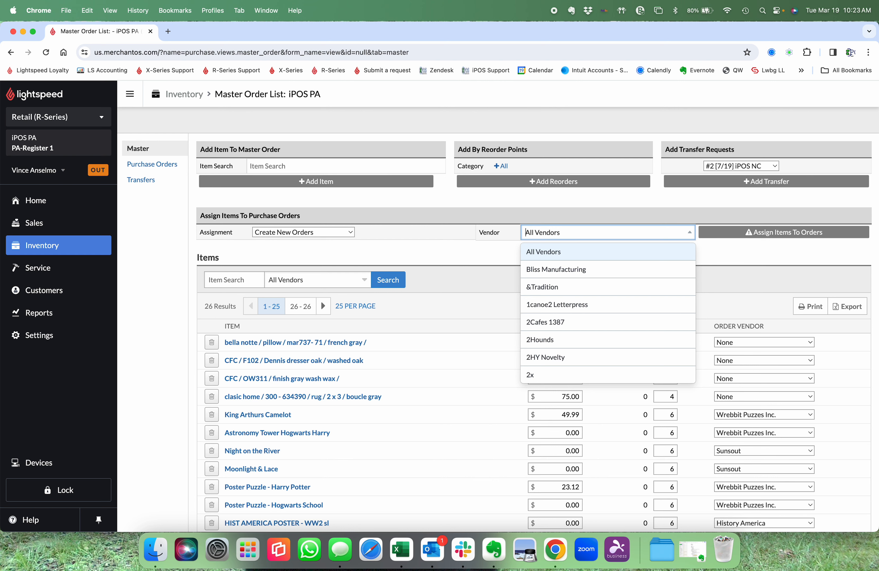
text(fm)
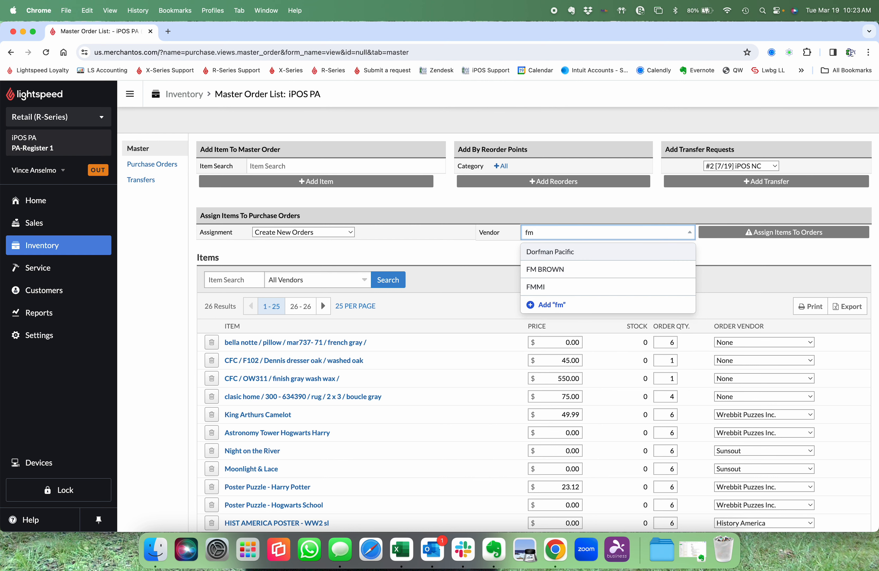
click(562, 267)
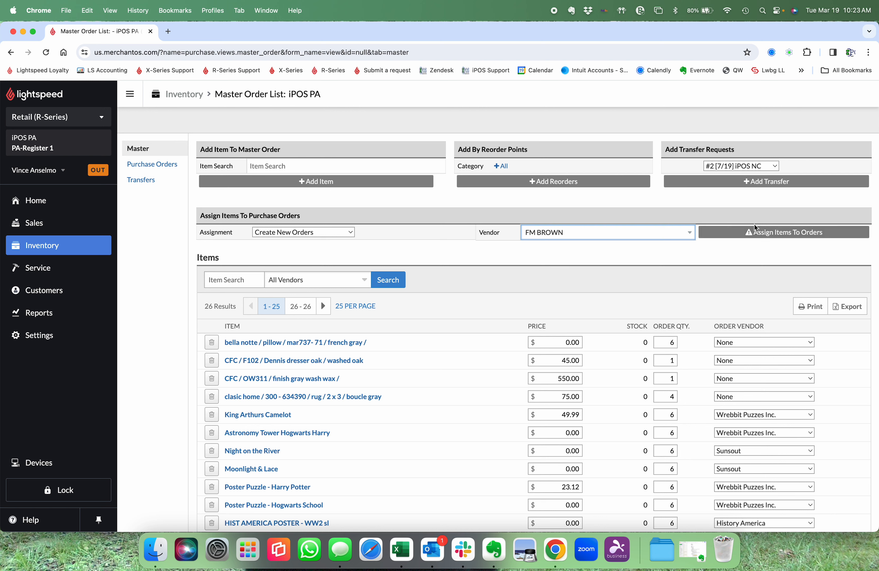
Sort the master order items by order vendor and check which items belong to FM BROWN
scroll(440, 420, down, 5)
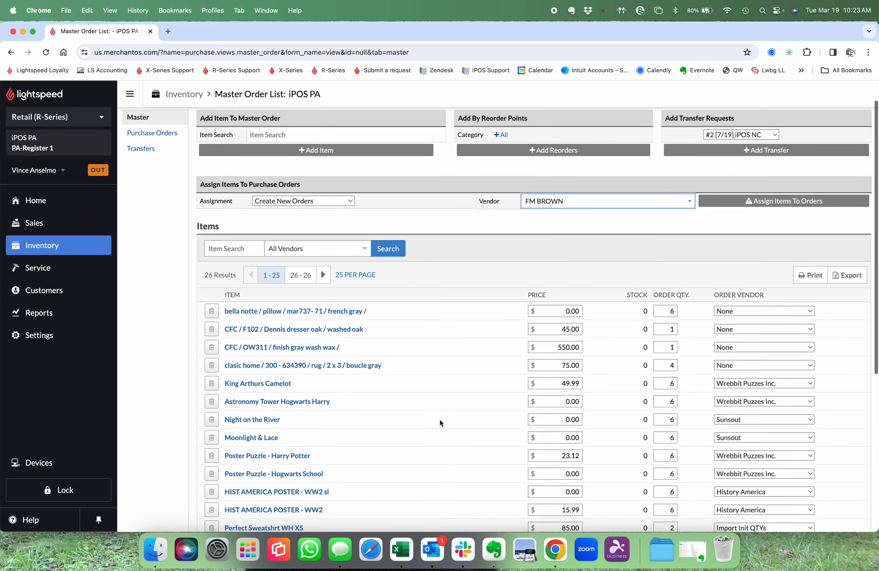
scroll(439, 419, down, 3)
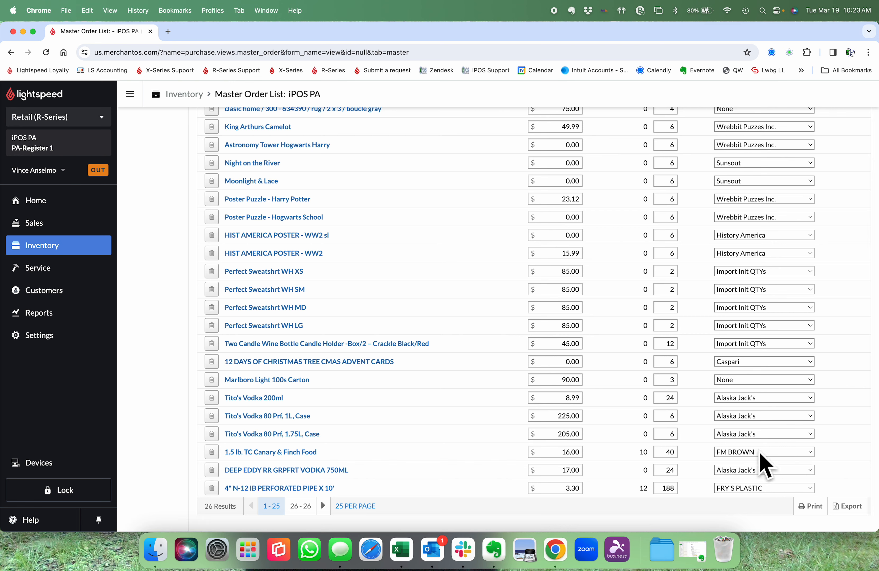
scroll(750, 395, up, 5)
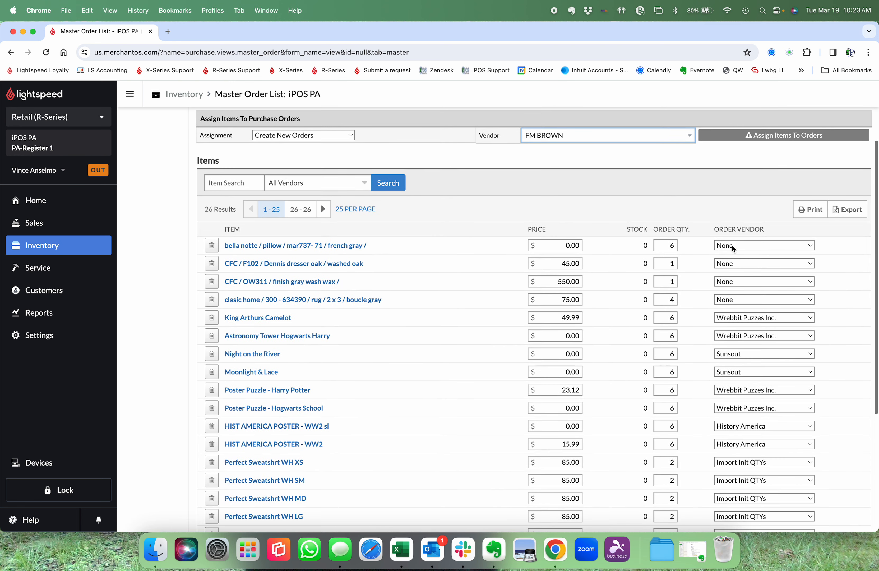
click(731, 231)
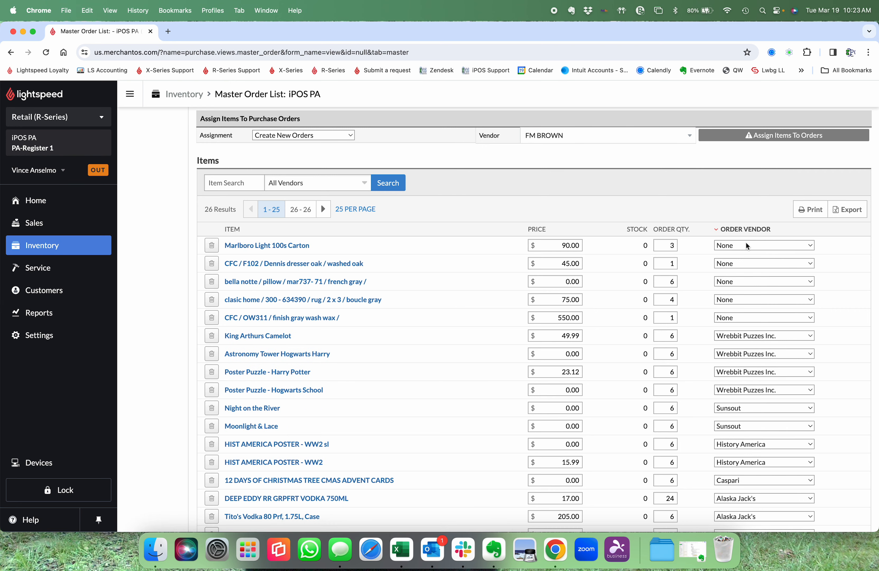
scroll(748, 371, down, 5)
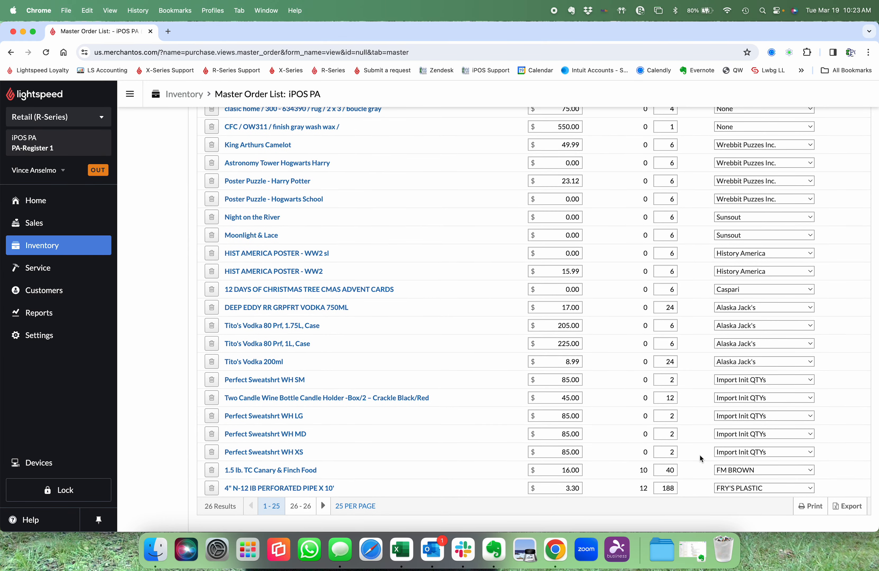
scroll(631, 361, up, 10)
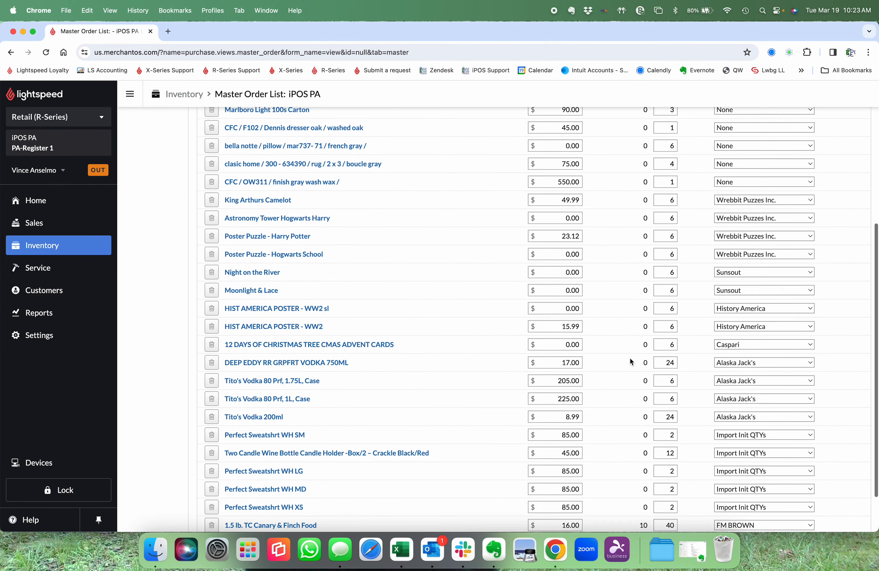
scroll(631, 362, up, 3)
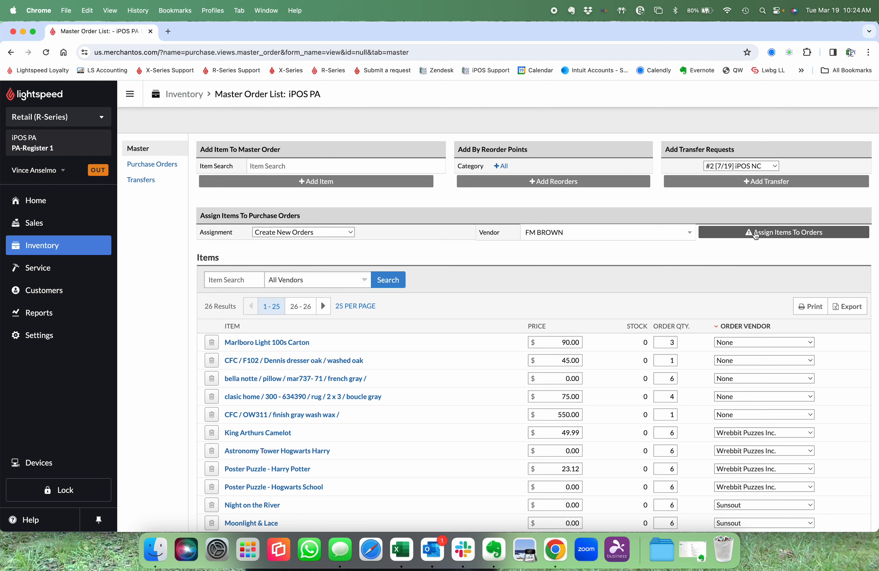
Assign the FM BROWN items to a new purchase order, confirming the assignment and saving the page changes
click(779, 234)
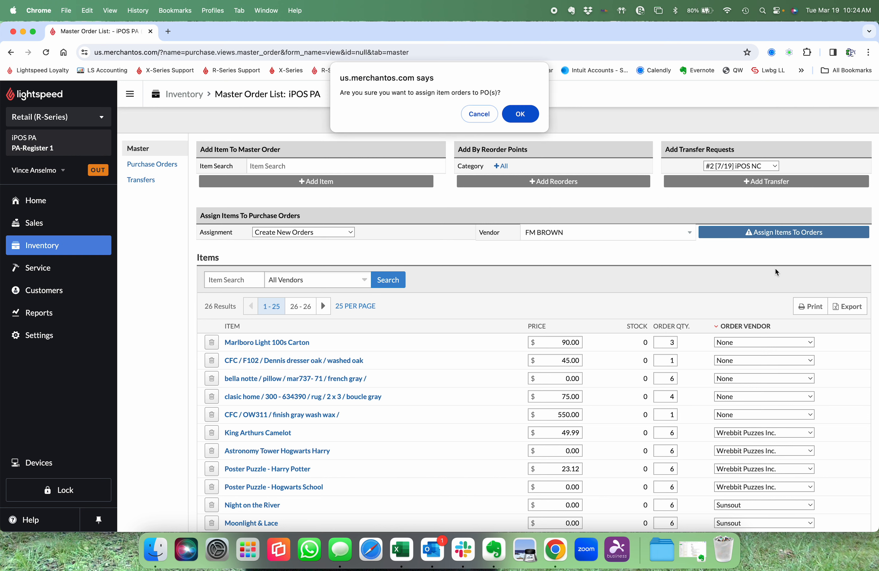
click(521, 116)
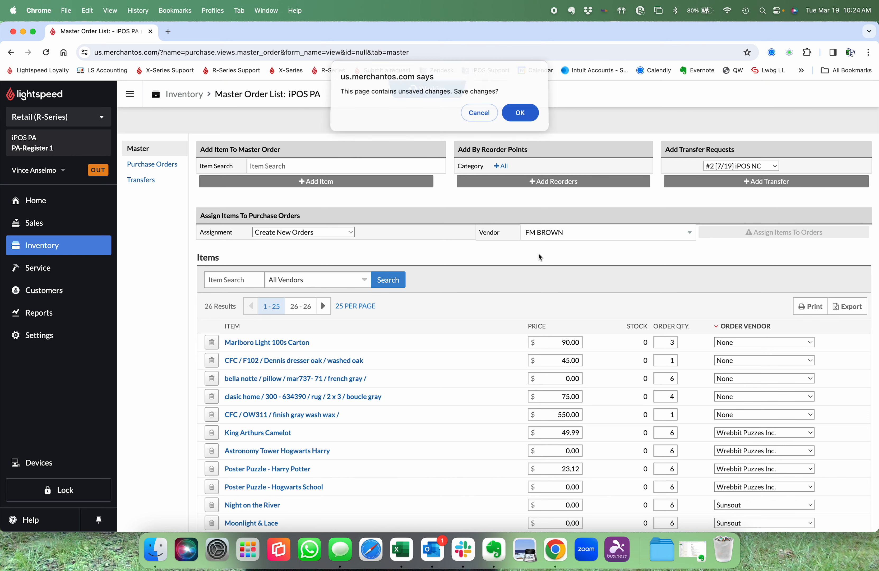
click(529, 120)
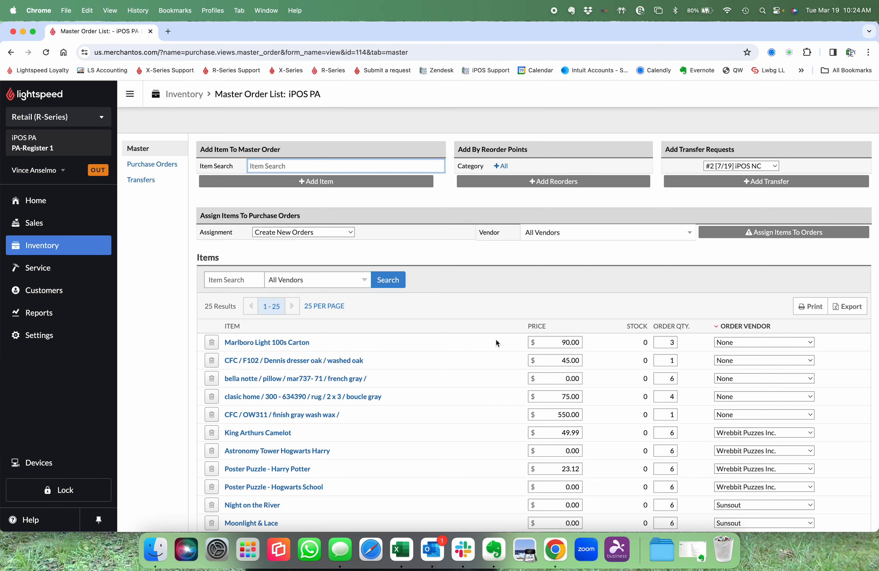
Review the items remaining in the master order list with their order quantities and vendors
scroll(496, 339, down, 7)
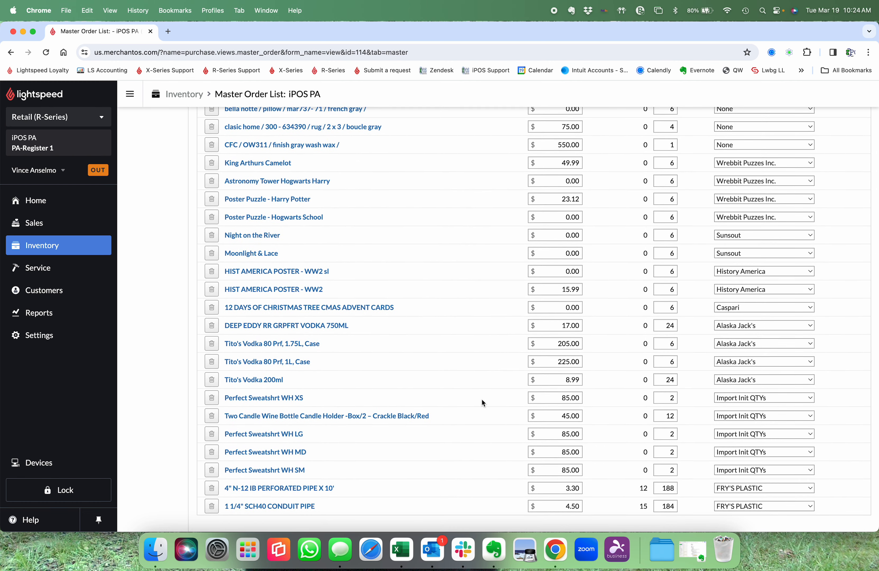
scroll(480, 357, up, 7)
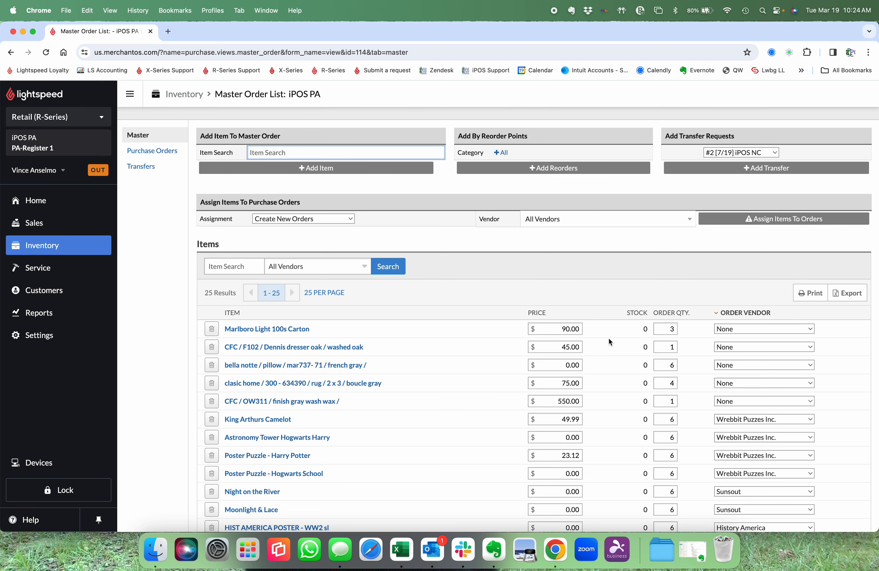
scroll(608, 339, down, 3)
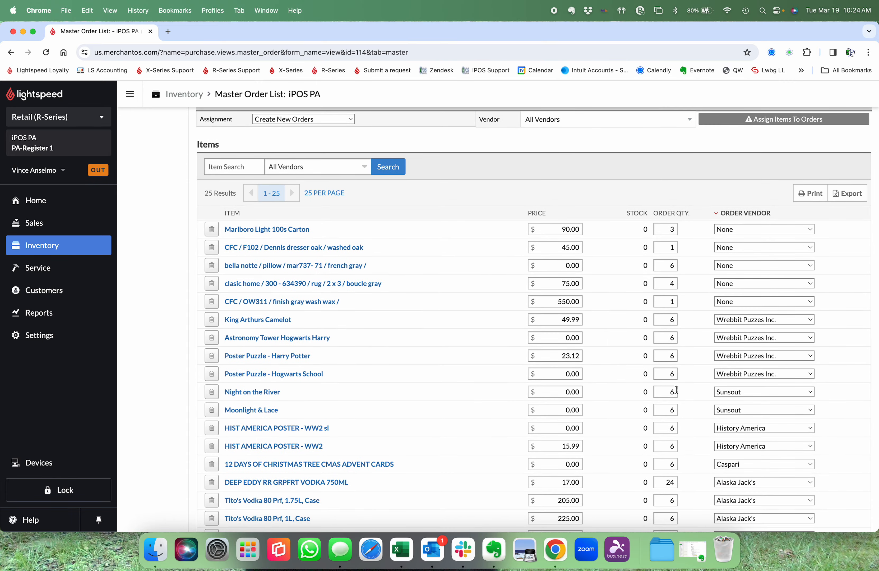
scroll(676, 390, down, 5)
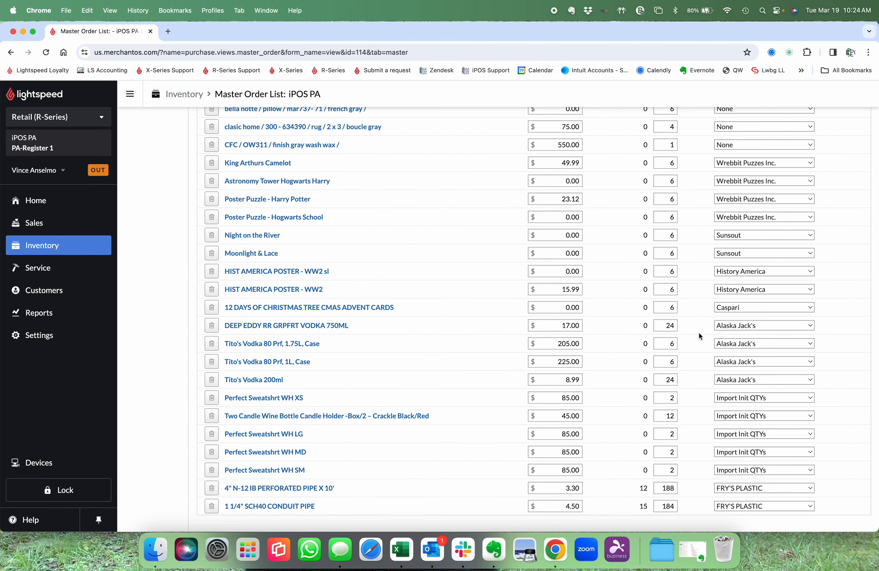
scroll(704, 350, up, 8)
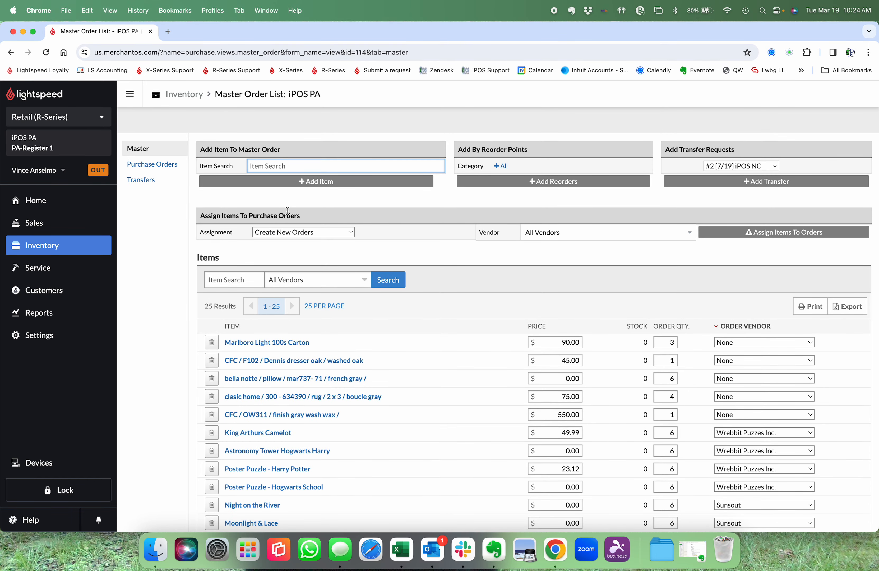
Check the master order list's items already assigned to purchase orders, and open the full purchase orders listing
click(157, 165)
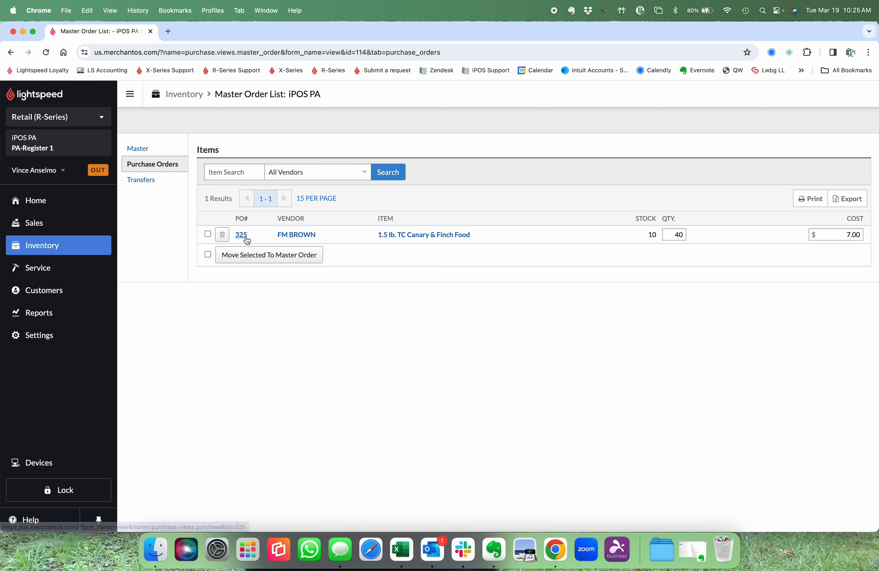
click(56, 251)
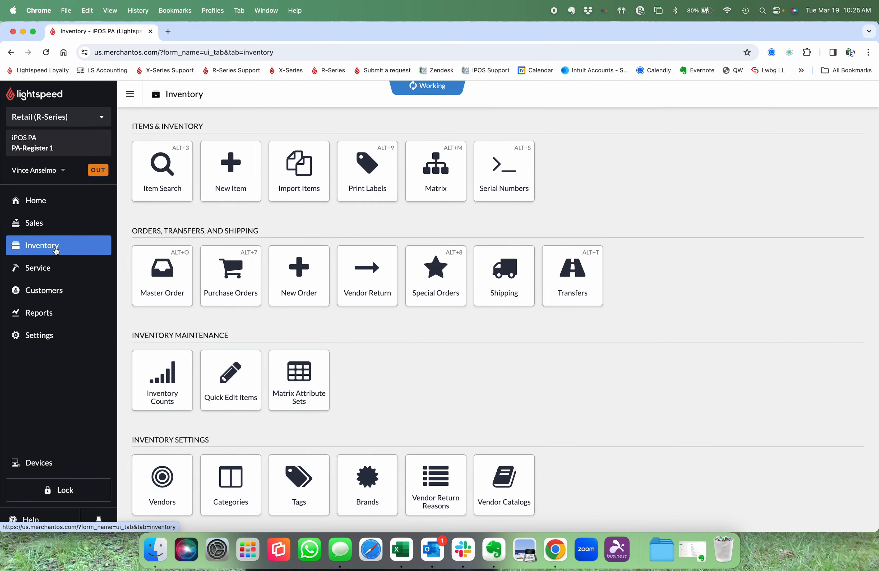
click(225, 283)
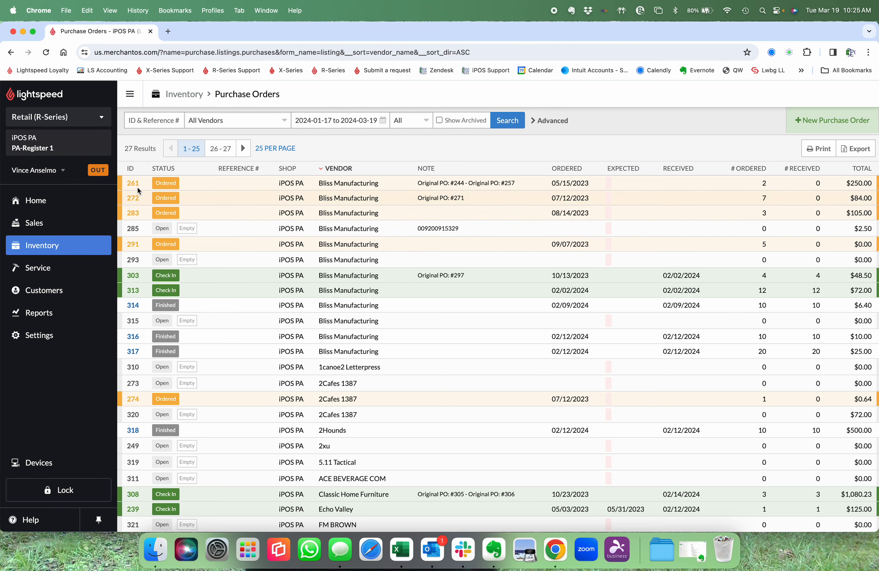
Sort the purchase orders by ID and open the newest FM BROWN order from the last page of results
click(129, 170)
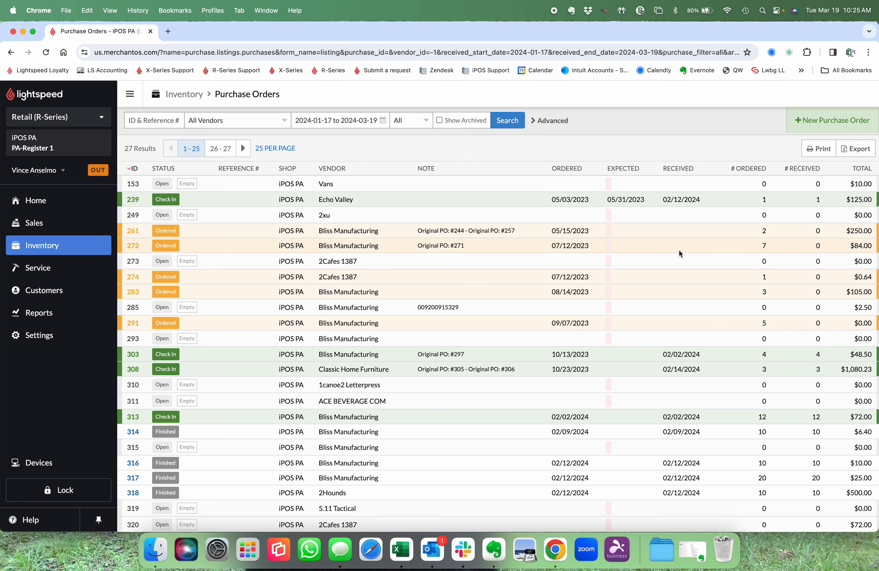
scroll(678, 251, down, 3)
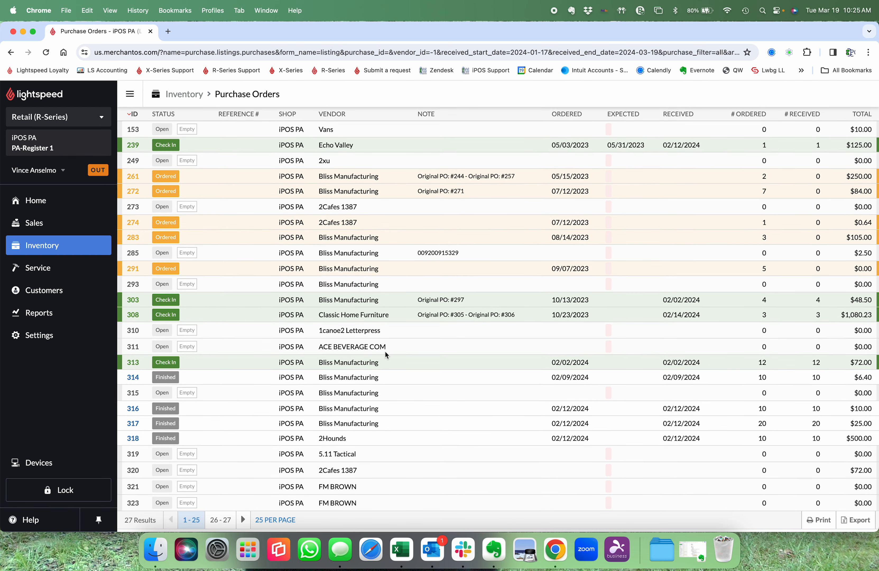
click(243, 519)
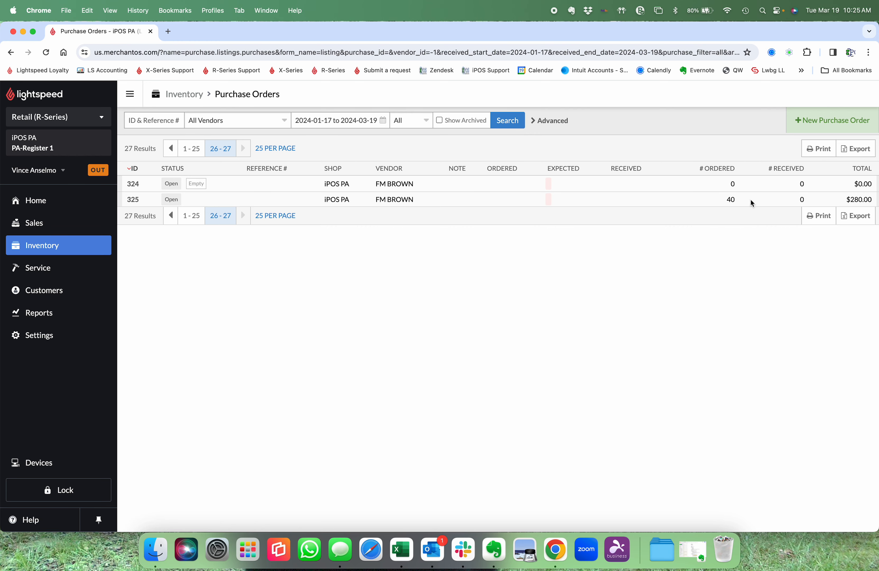
click(167, 203)
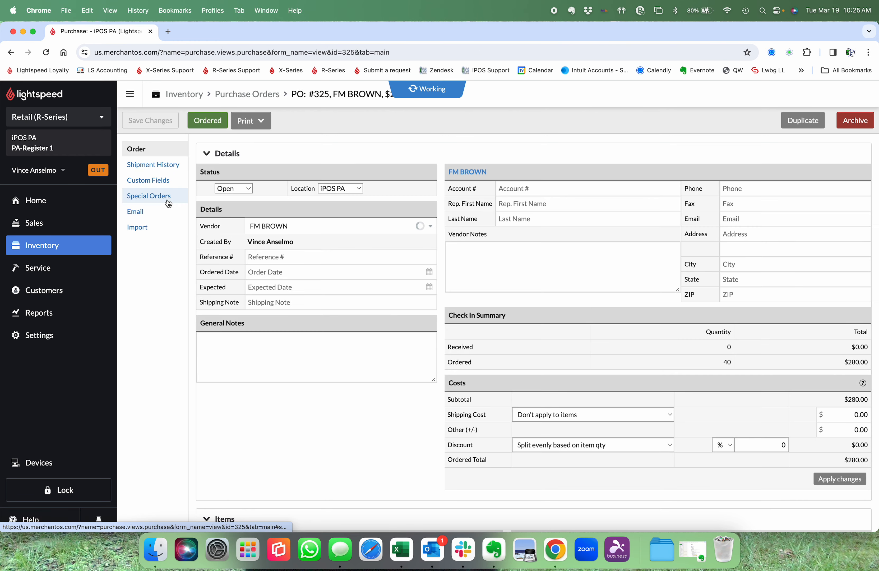
Start adding items to the purchase order and filter the item search by the default vendor FM BROWN
scroll(427, 291, down, 6)
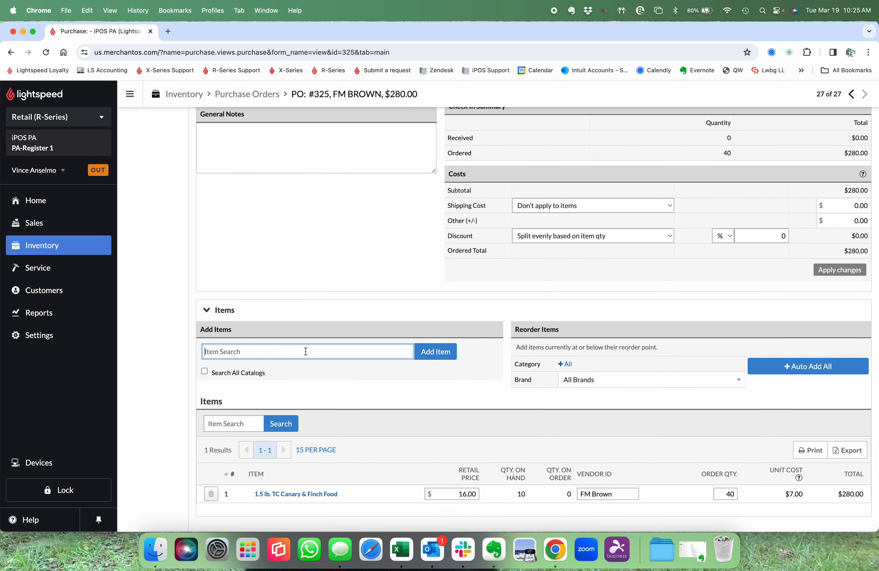
click(443, 354)
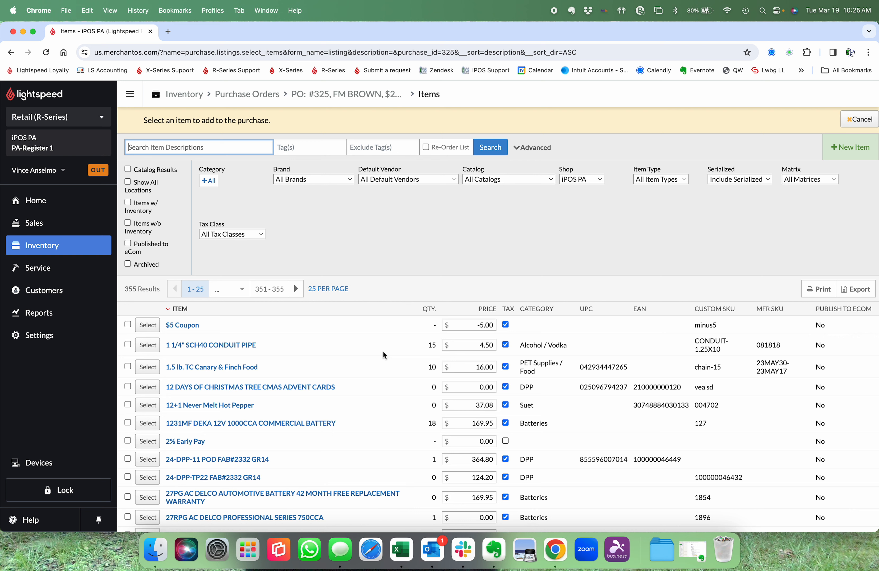
click(427, 179)
text(fm)
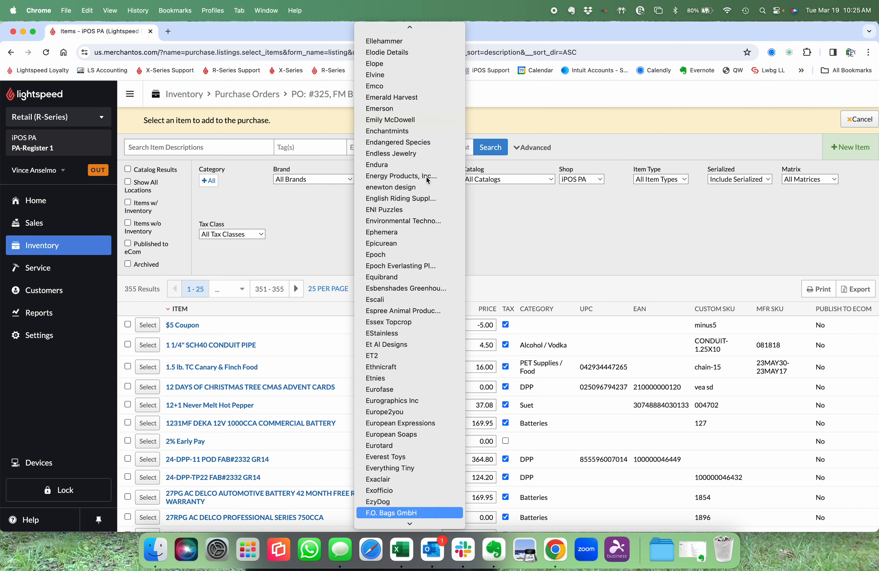
click(426, 512)
click(491, 149)
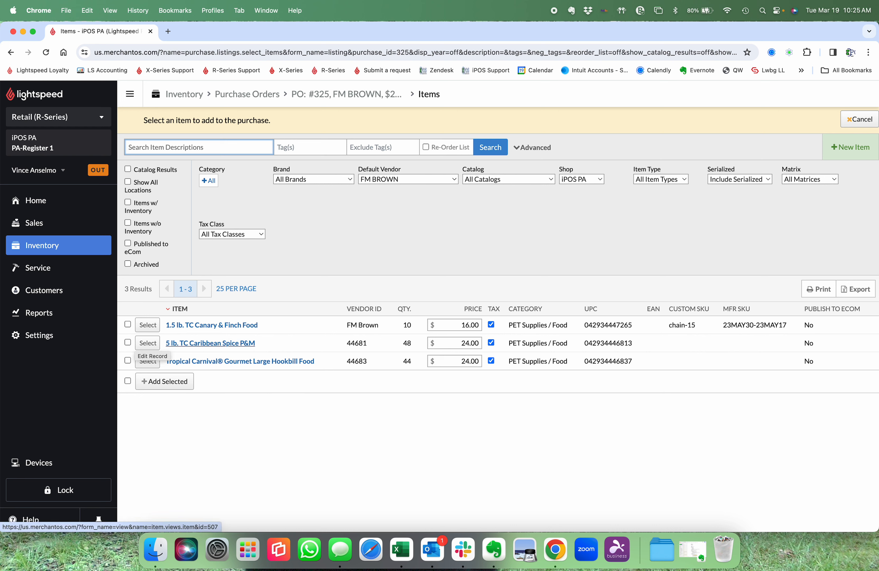
Add 5 lb. TC Caribbean Spice P&M and Tropical Carnival Gourmet Large Hookbill Food to the purchase order
click(127, 342)
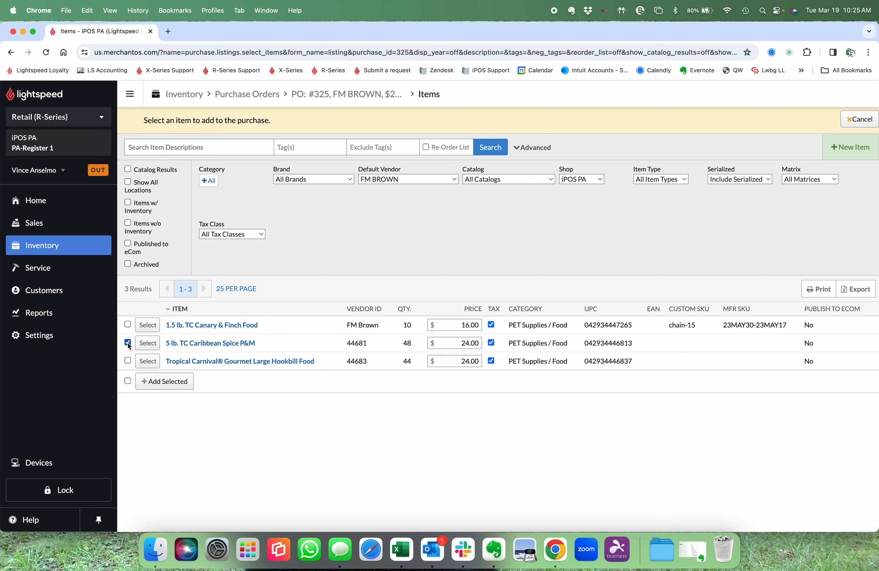
click(127, 360)
click(170, 385)
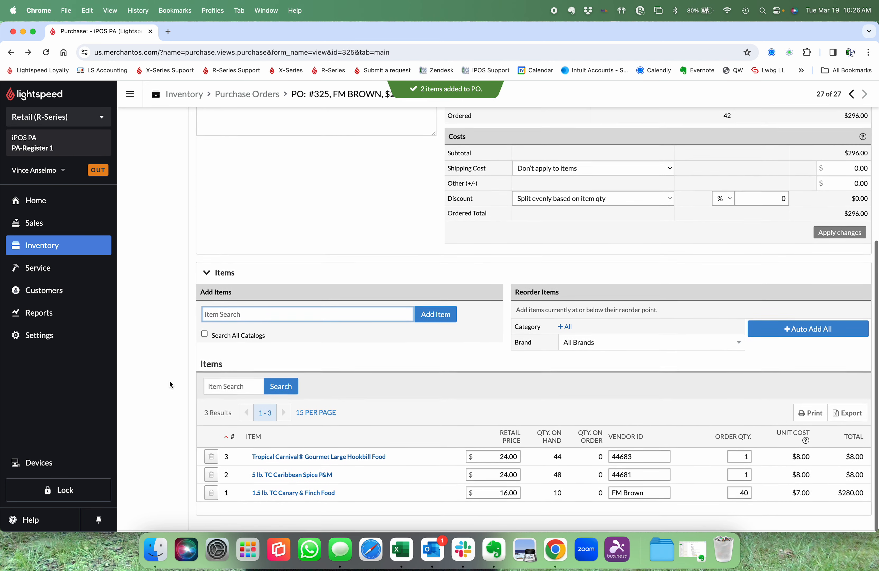
Set the order quantity to 12 for both the Large Hookbill Food and Caribbean Spice P&M, keeping the latter's retail price at 24
click(738, 458)
text(12)
key(Tab)
text(20)
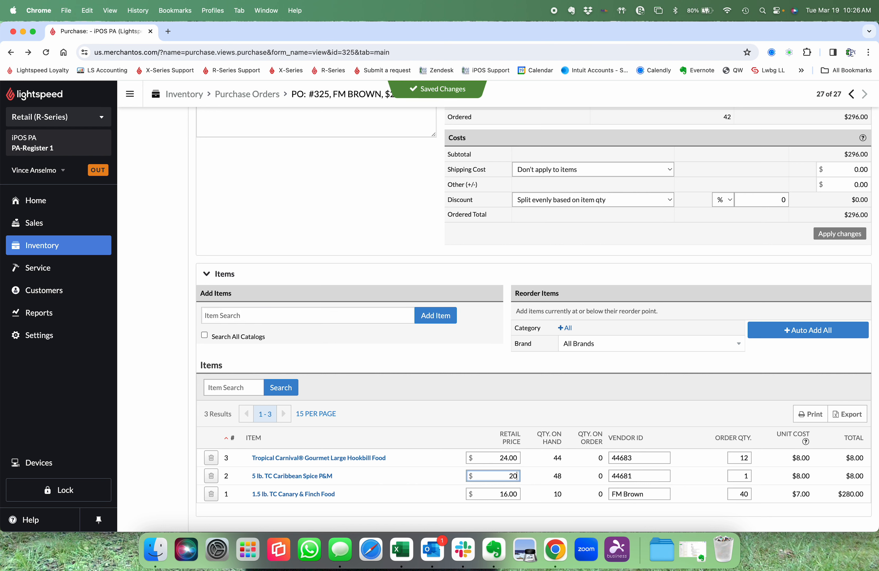
key(BackSpace)
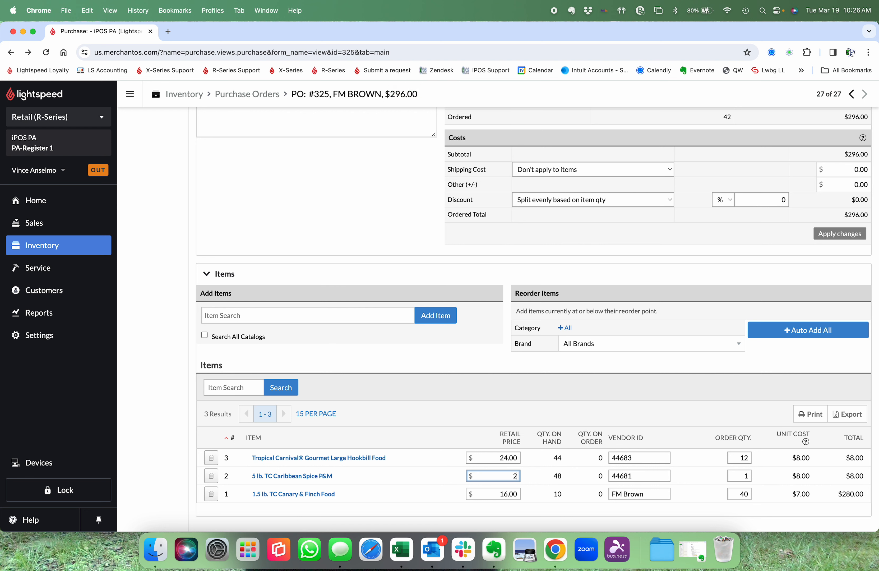
text(4)
click(739, 477)
text(12)
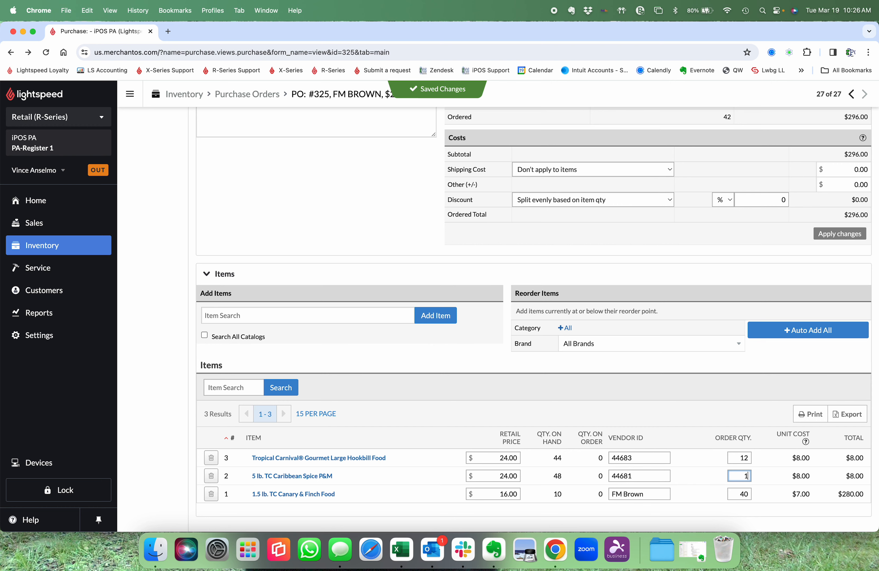
click(678, 382)
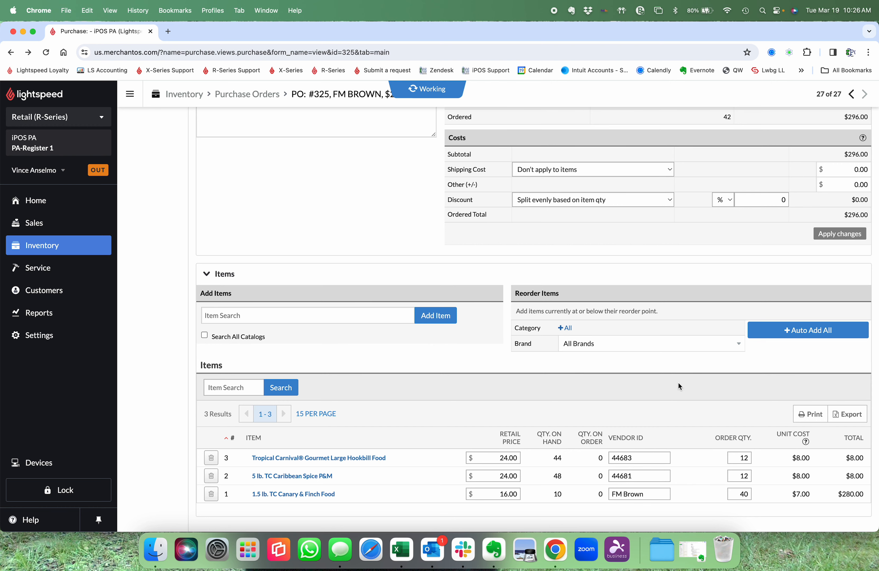
Save the purchase order changes and check the order totals and item lines
scroll(405, 263, up, 2)
scroll(406, 263, up, 5)
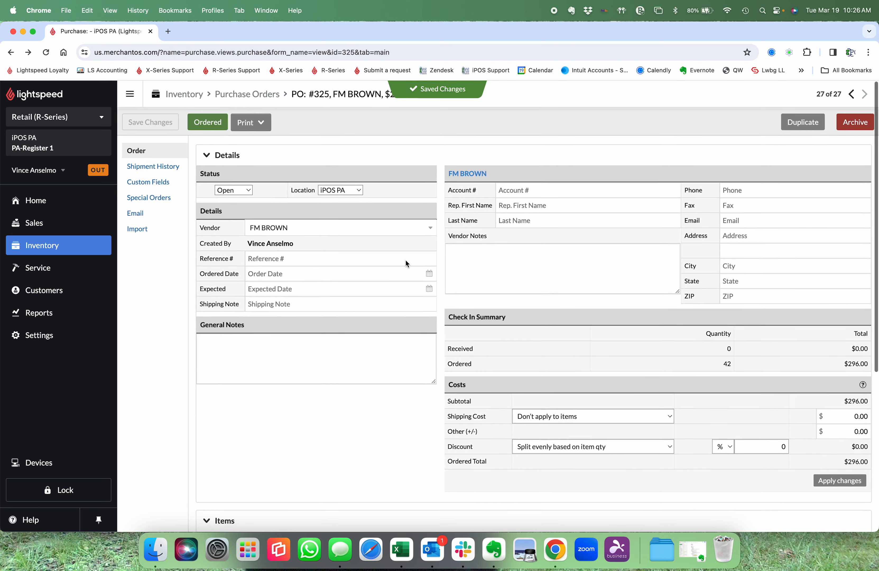
click(153, 122)
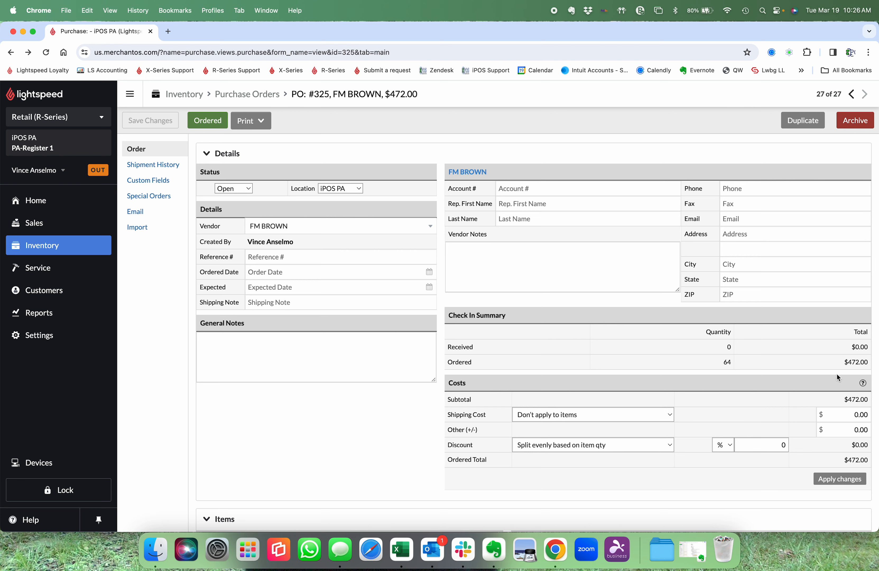
scroll(742, 459, down, 5)
scroll(742, 458, down, 3)
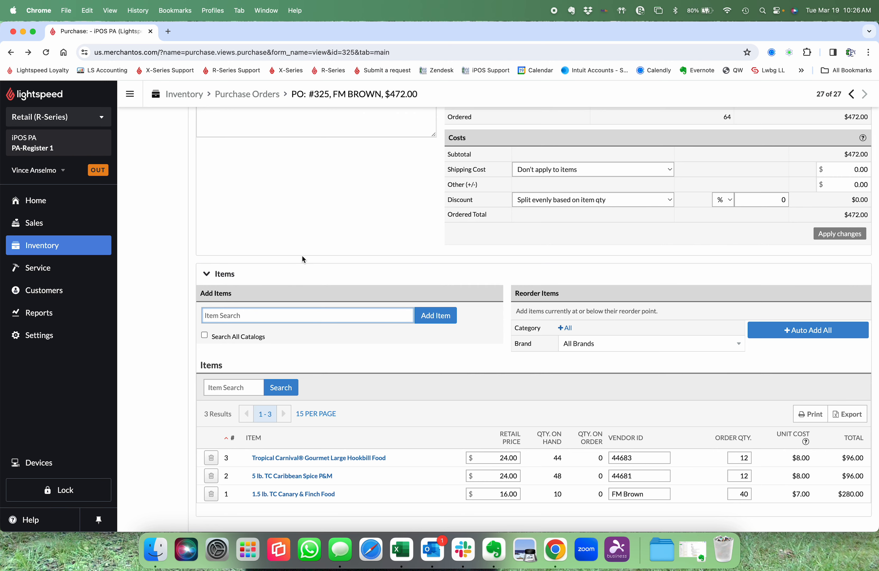
Mark the FM BROWN purchase order as ordered and check its status and ordered date
scroll(302, 256, up, 7)
click(210, 124)
scroll(360, 261, up, 6)
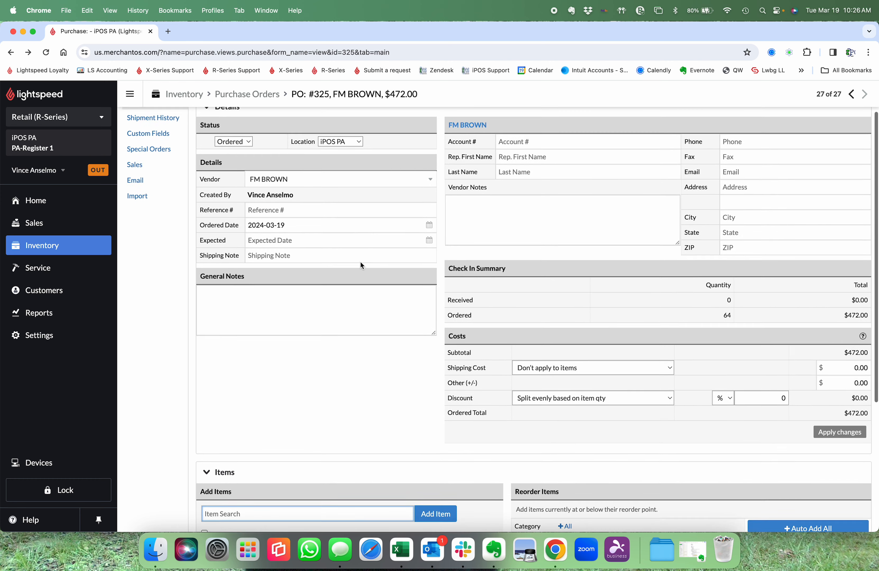